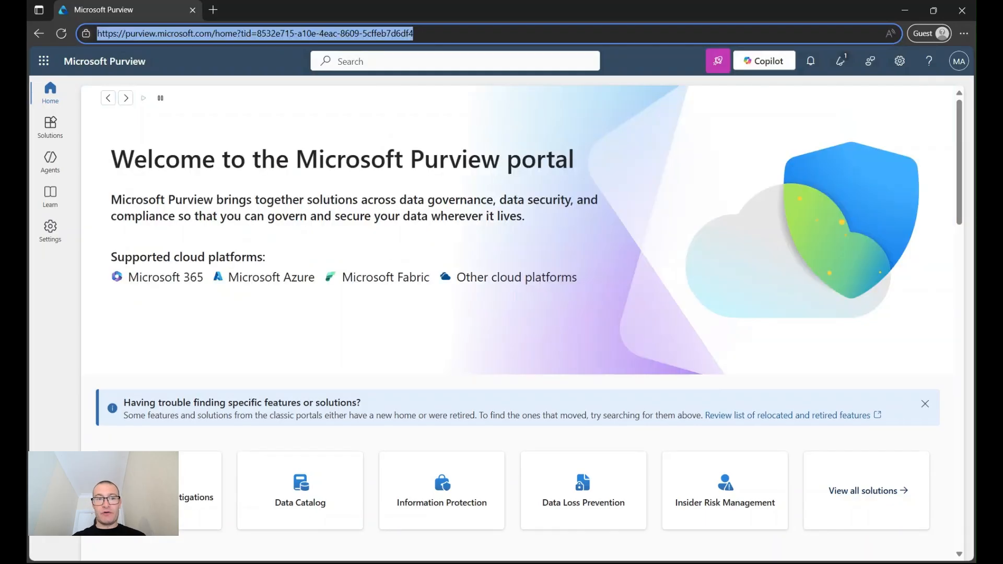
Open the sensitive info types among Information Protection's classifiers and start creating a new sensitive info type.
click(50, 125)
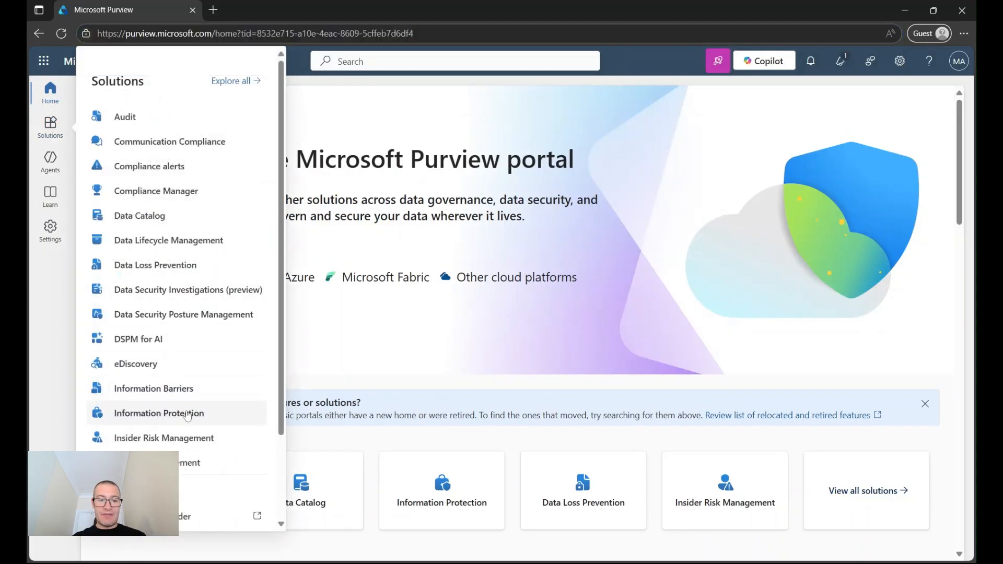
click(188, 413)
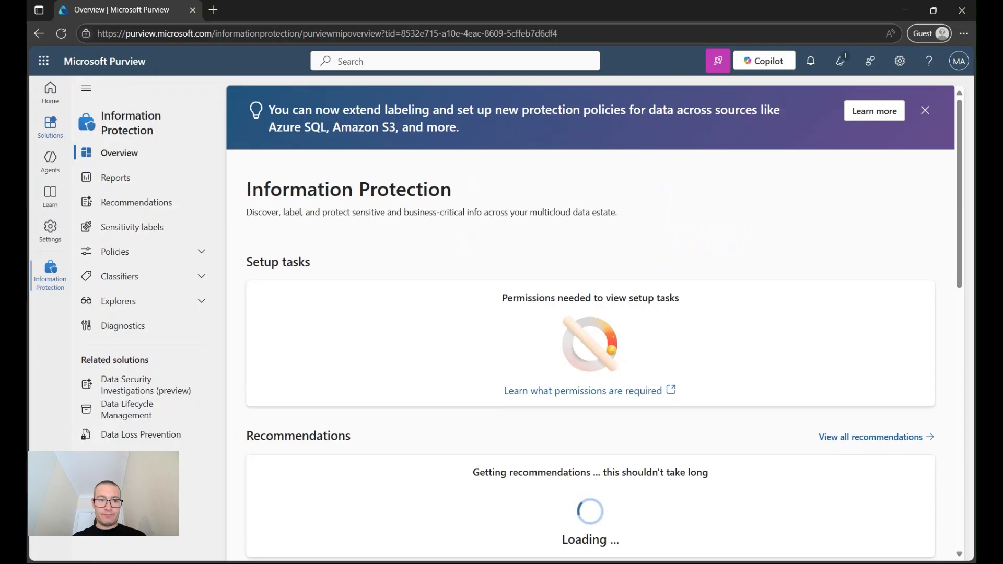
click(202, 281)
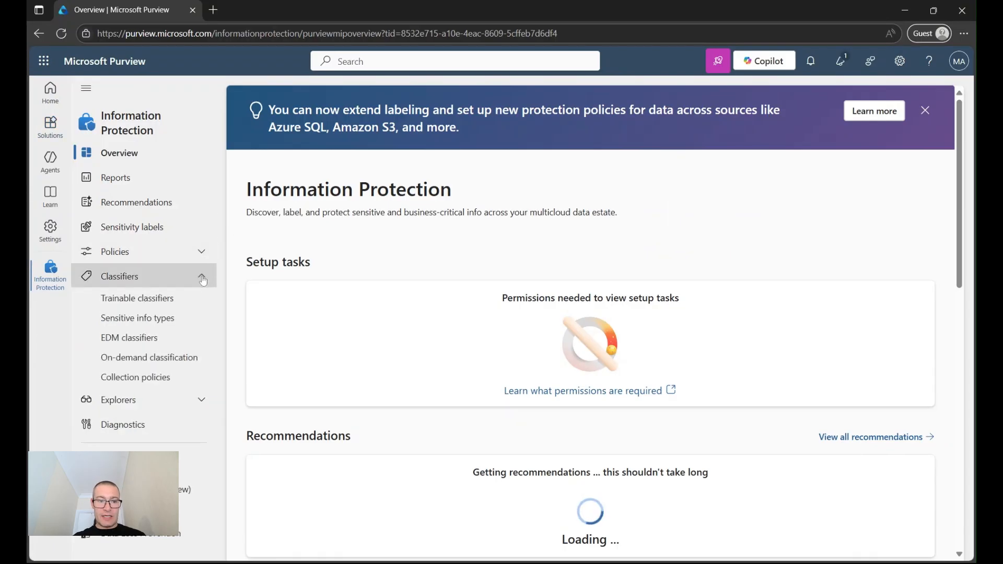
click(192, 321)
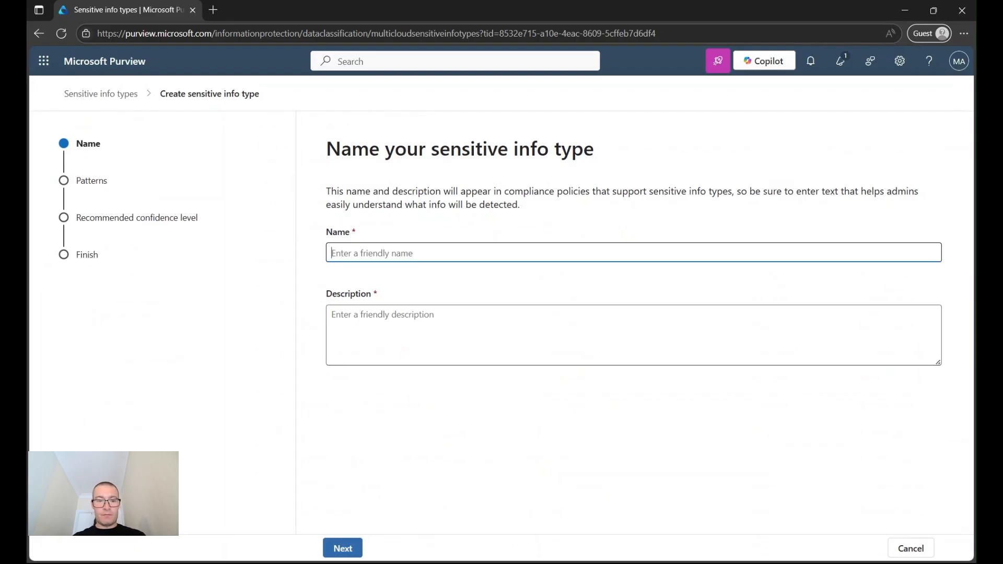
Name the sensitive info type "Companies", describe it as "List of companies we work with." and continue to its patterns.
text(Companies)
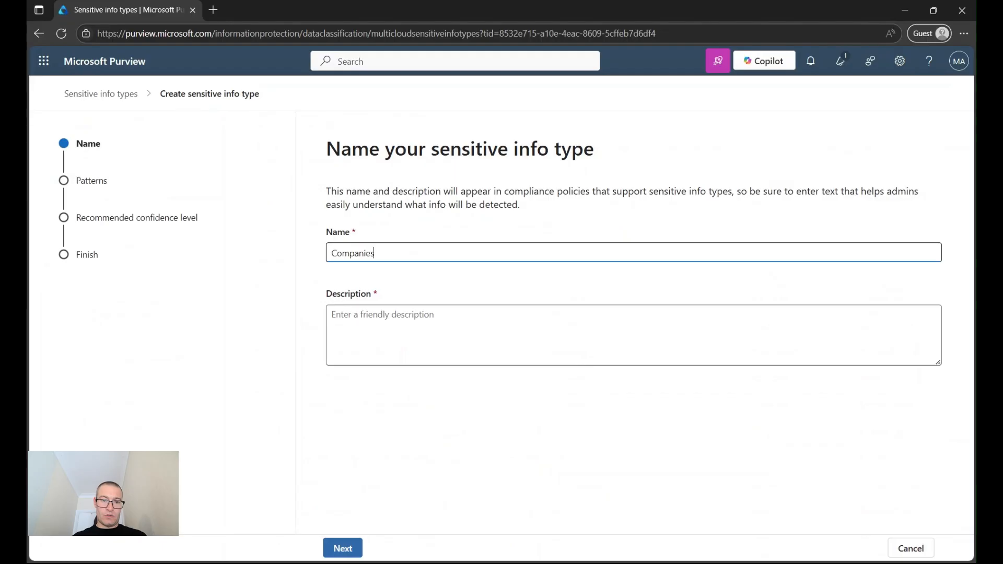
key(Tab)
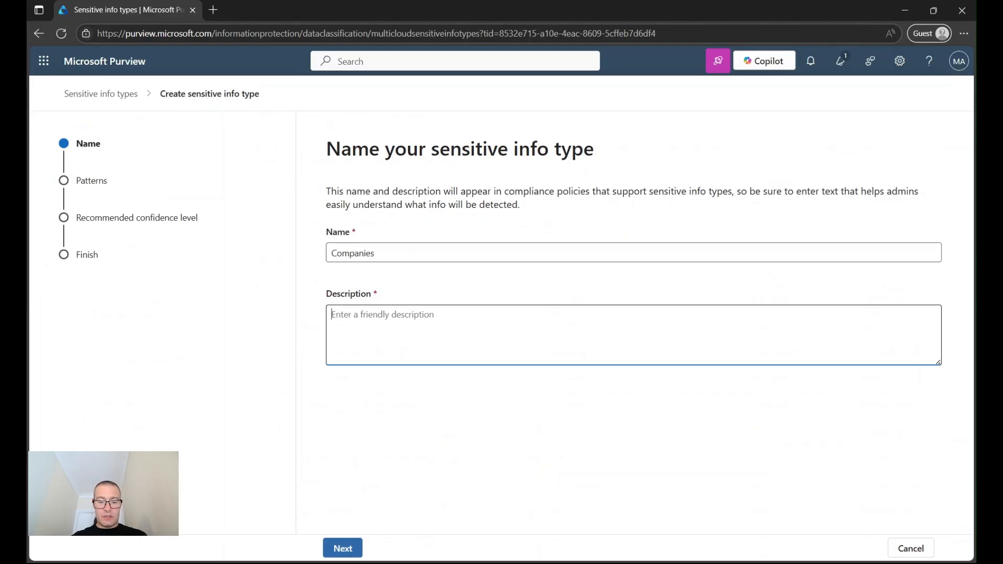
text(List of compa)
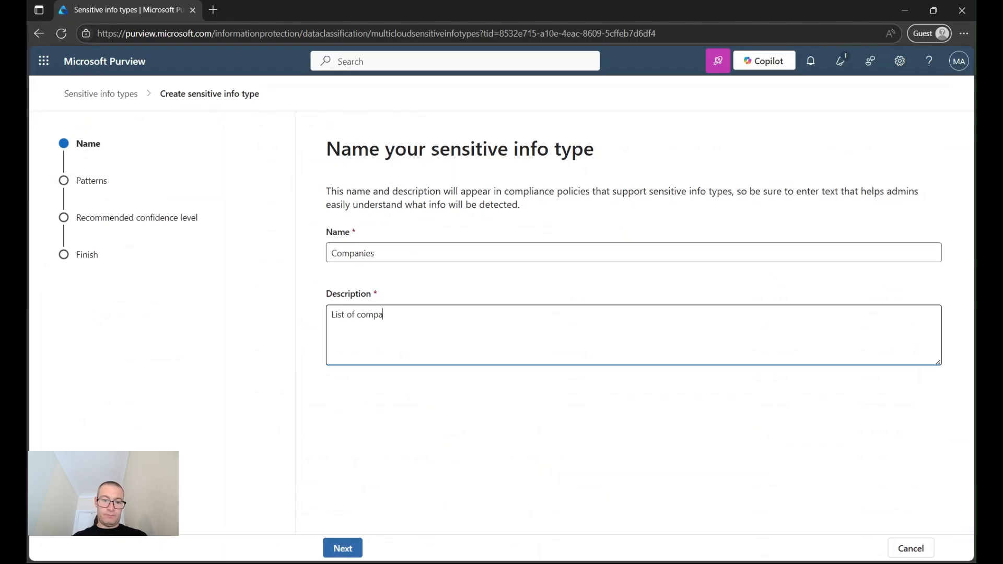
text(nies we w)
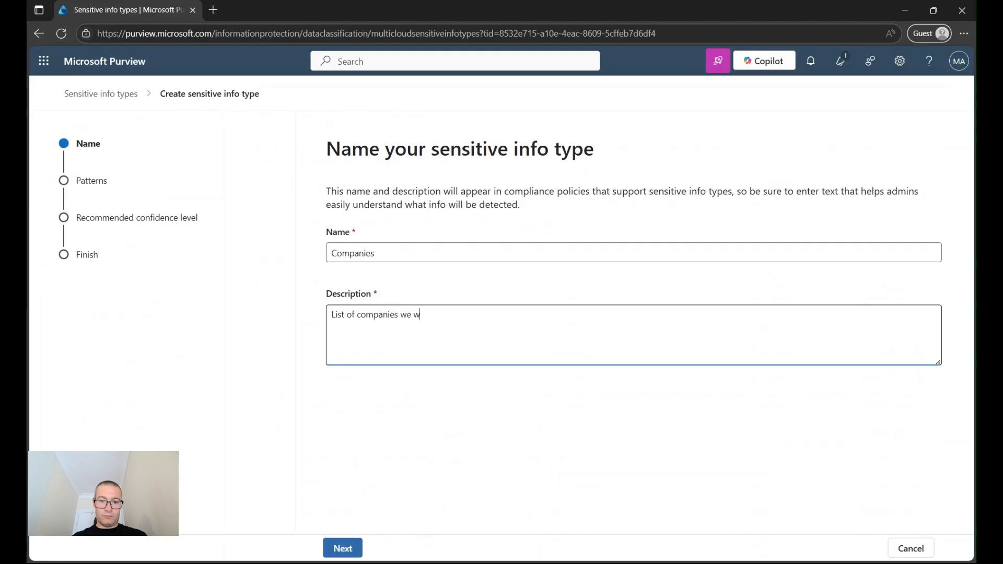
text(ork with.)
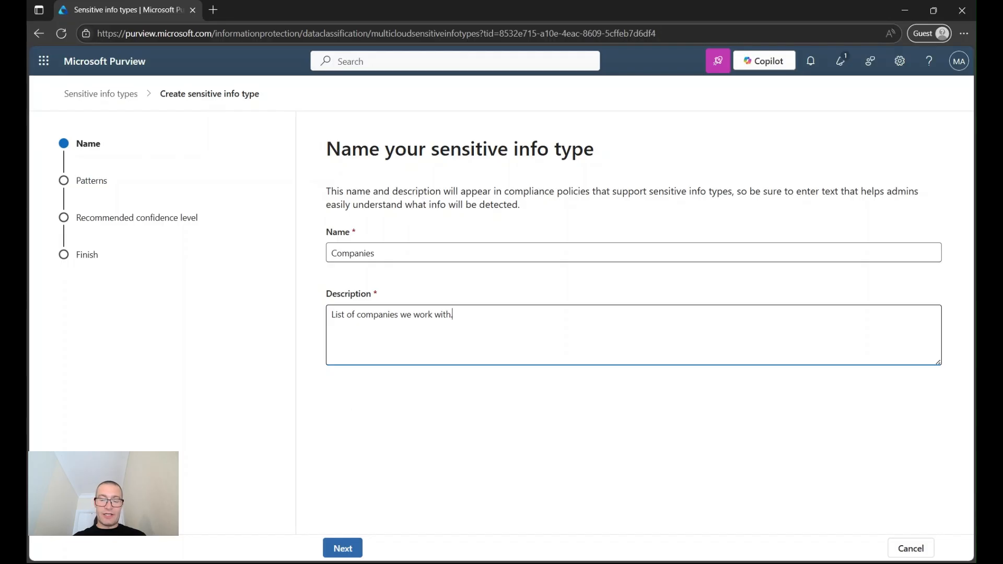
click(342, 549)
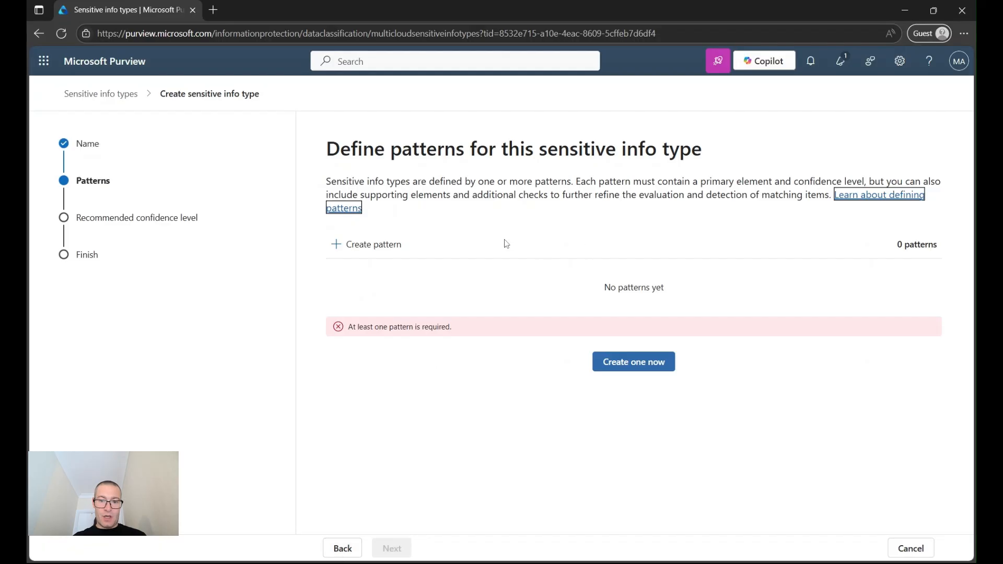
Start a new pattern for the sensitive info type with the confidence level set to High confidence.
click(377, 245)
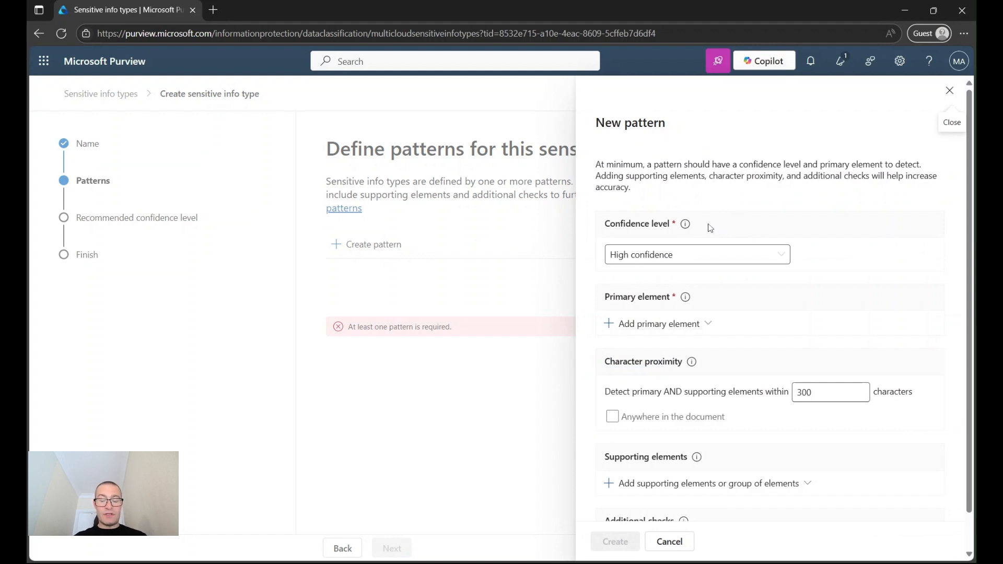
click(739, 255)
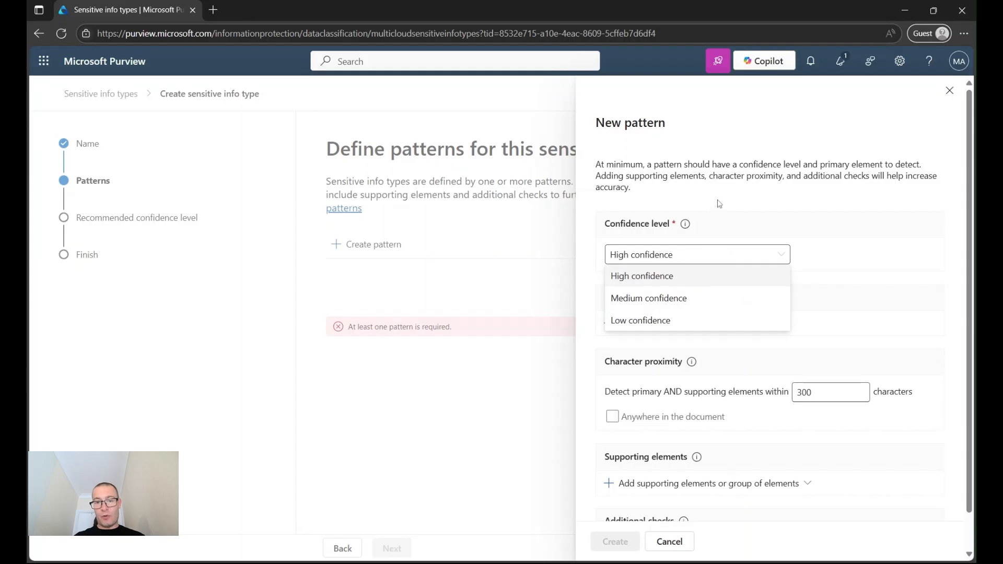
click(693, 282)
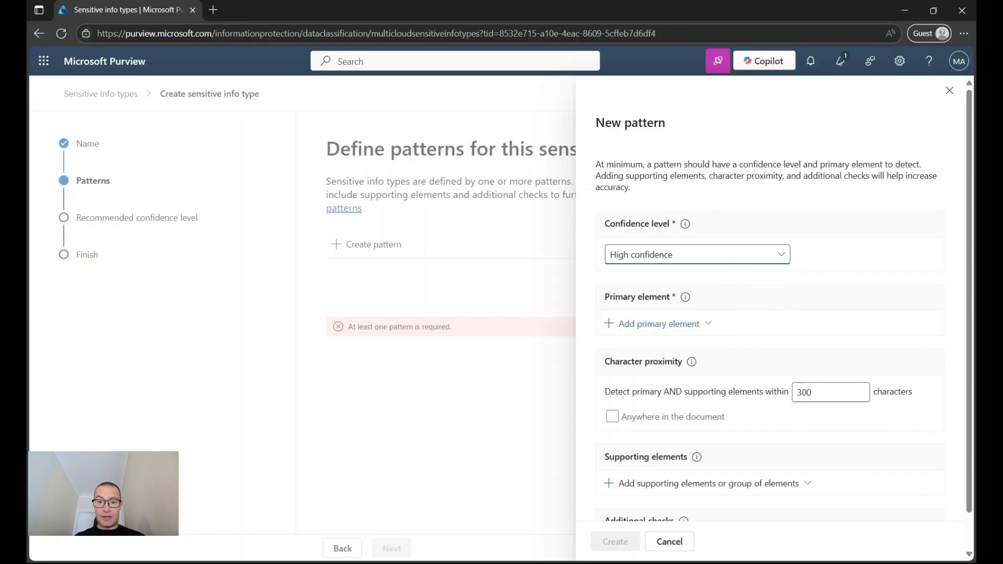
Add a keyword dictionary named "Companies" as the pattern's primary element, uploading its company keywords from a file.
click(658, 323)
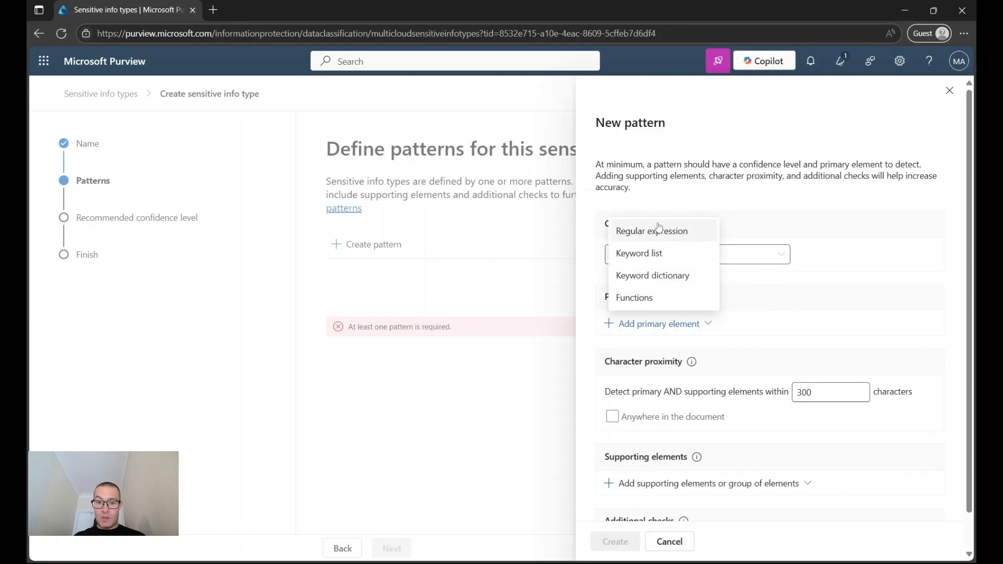
click(680, 277)
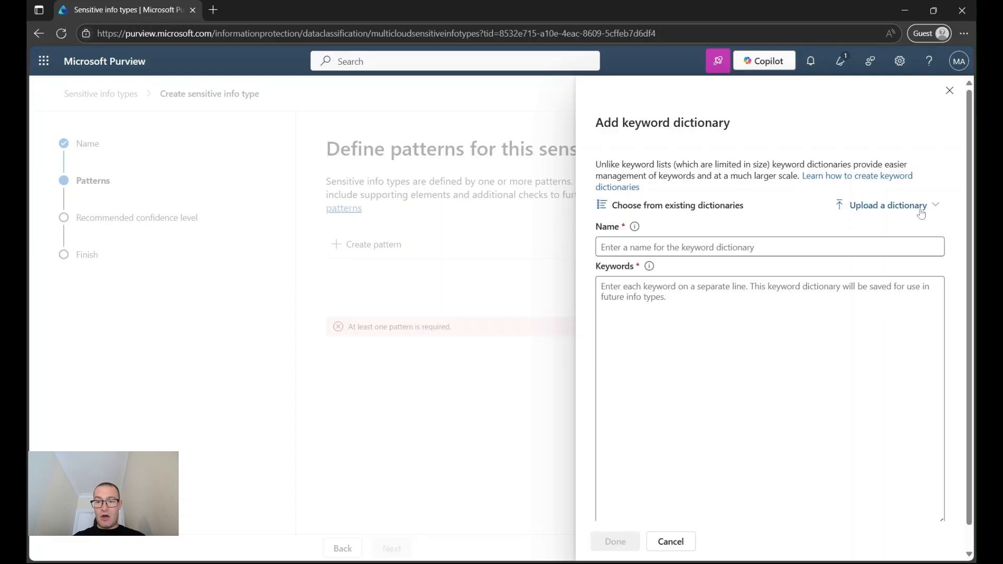
click(770, 248)
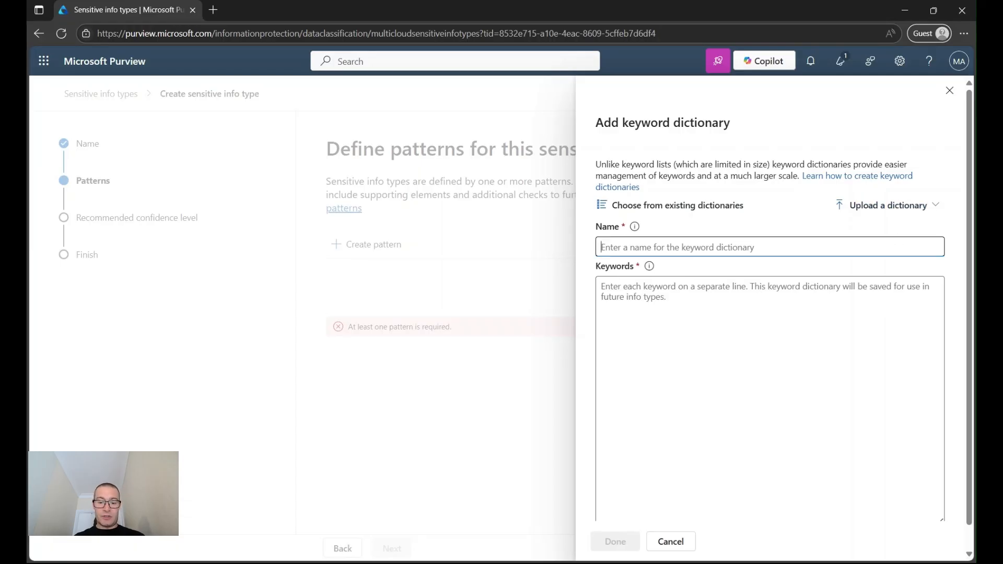
text(Companies)
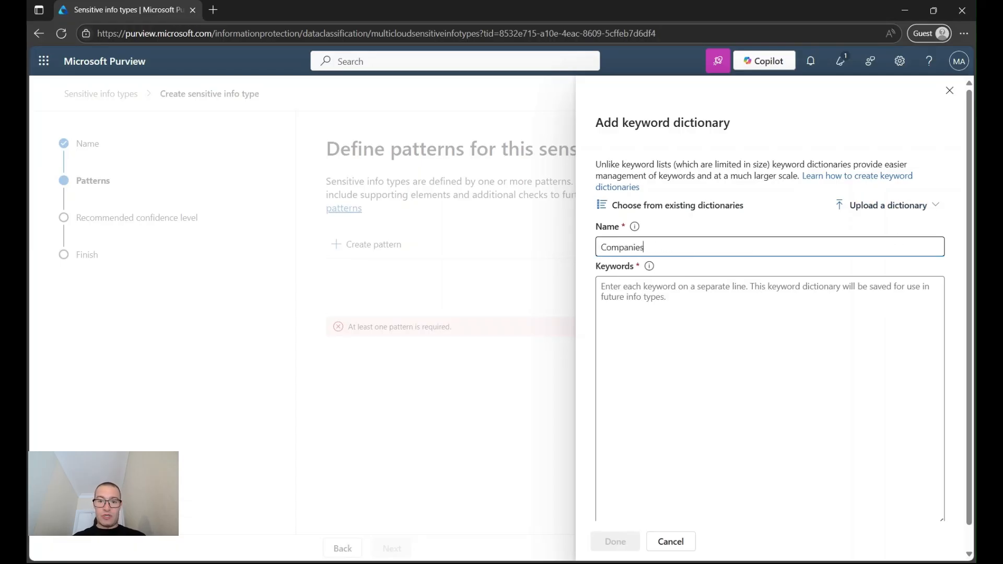
click(890, 206)
click(886, 233)
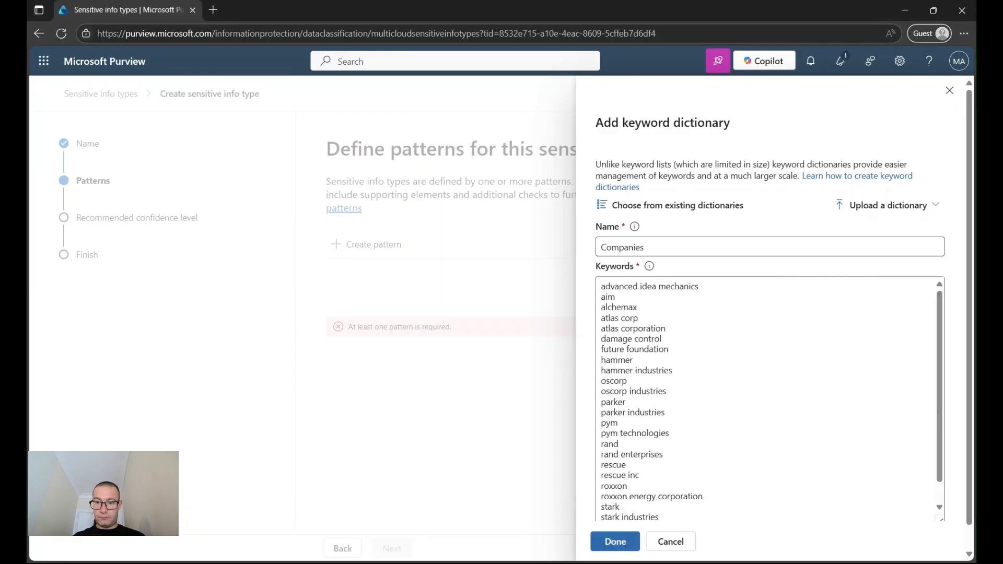
scroll(770, 398, down, 2)
scroll(770, 398, down, 1)
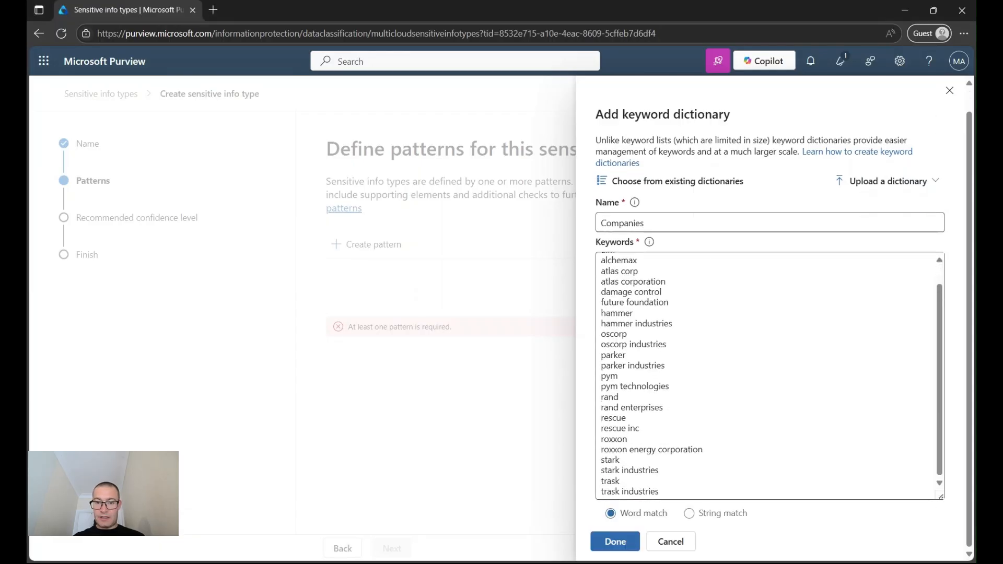
scroll(769, 376, up, 1)
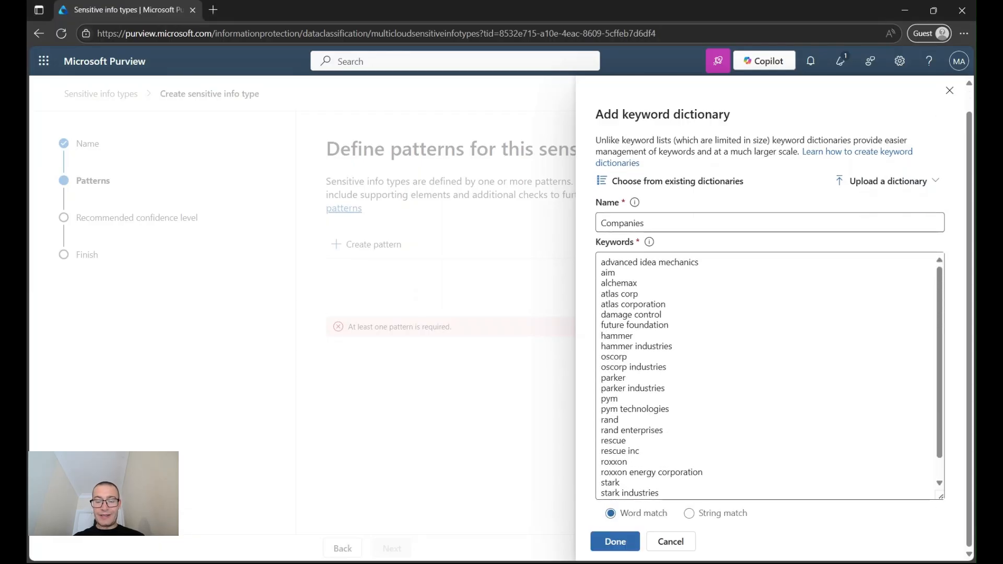
scroll(768, 376, down, 1)
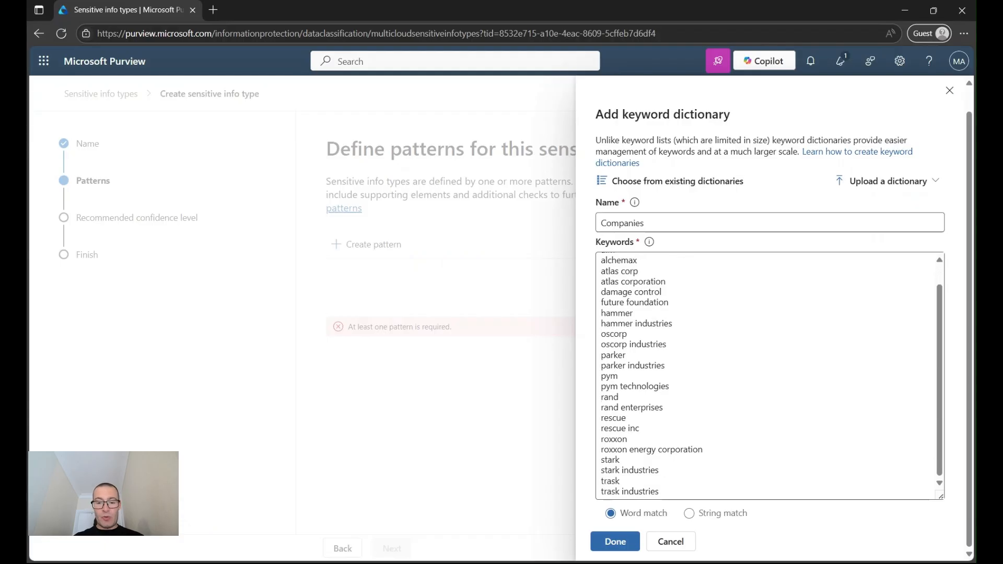
click(615, 541)
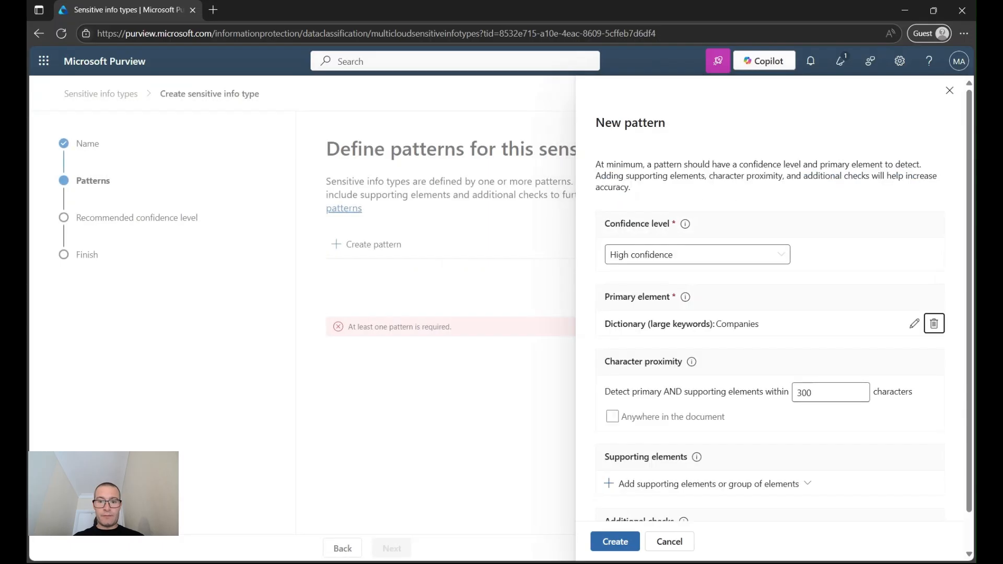
Set the character proximity between primary and supporting elements to 25 characters.
scroll(763, 336, down, 1)
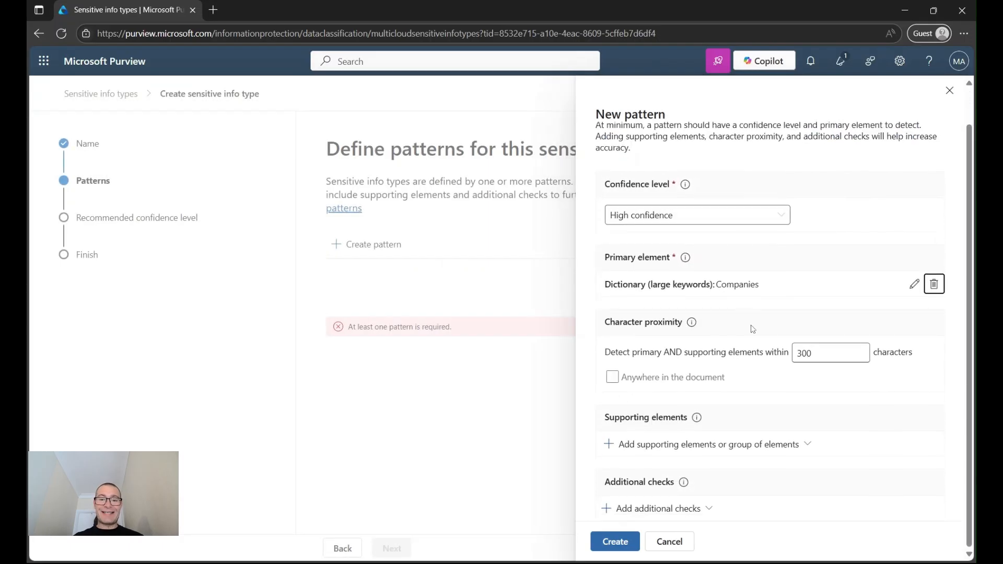
double_click(803, 353)
text(2)
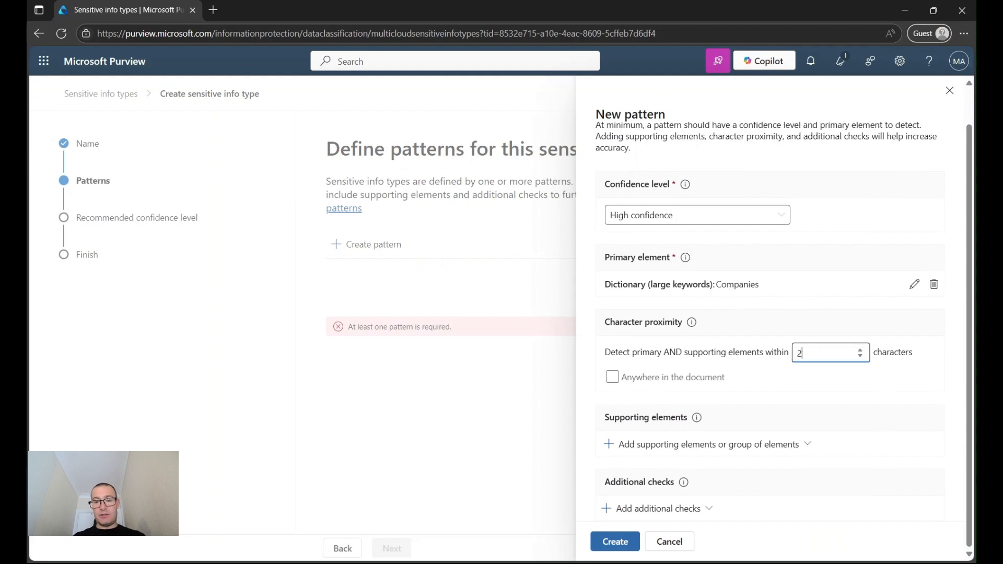
text(5)
Add the existing keyword dictionary "Companies Supporting Elements" as the pattern's supporting element.
click(738, 449)
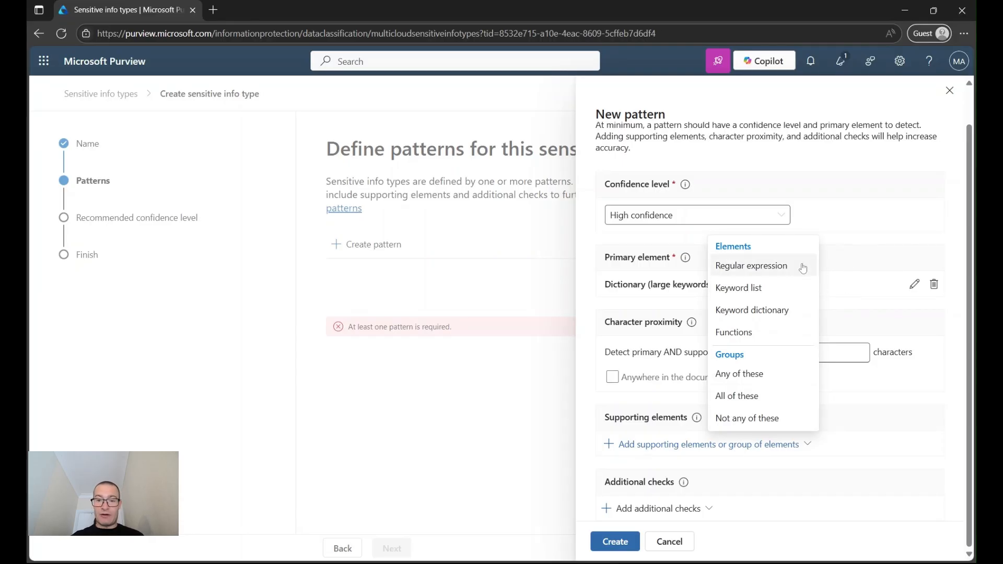
click(785, 311)
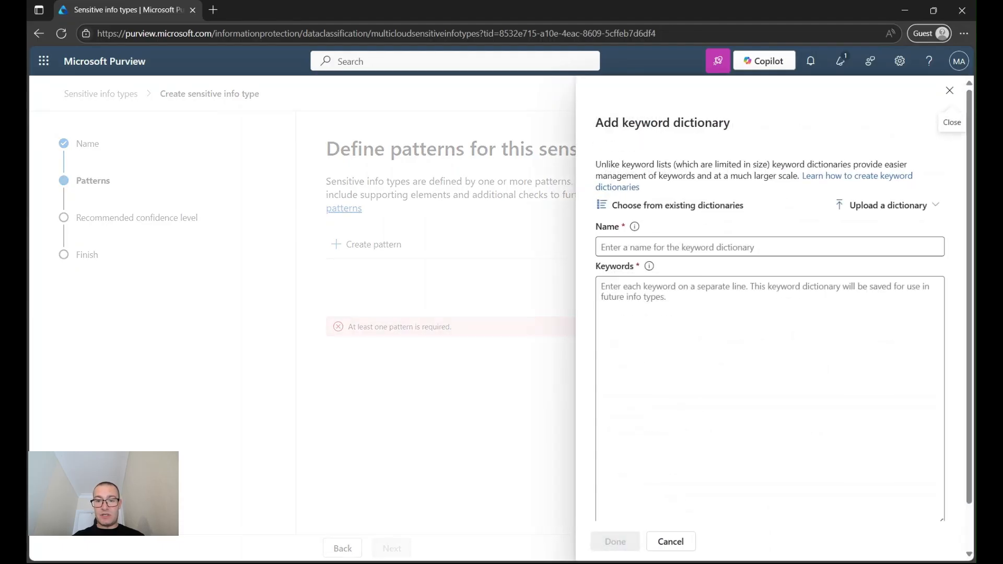
click(741, 208)
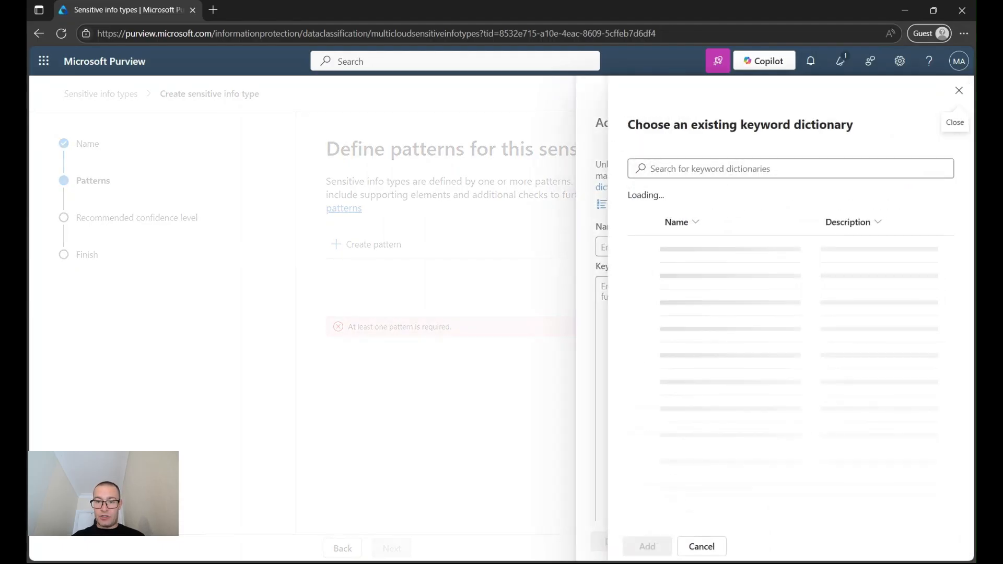
click(643, 275)
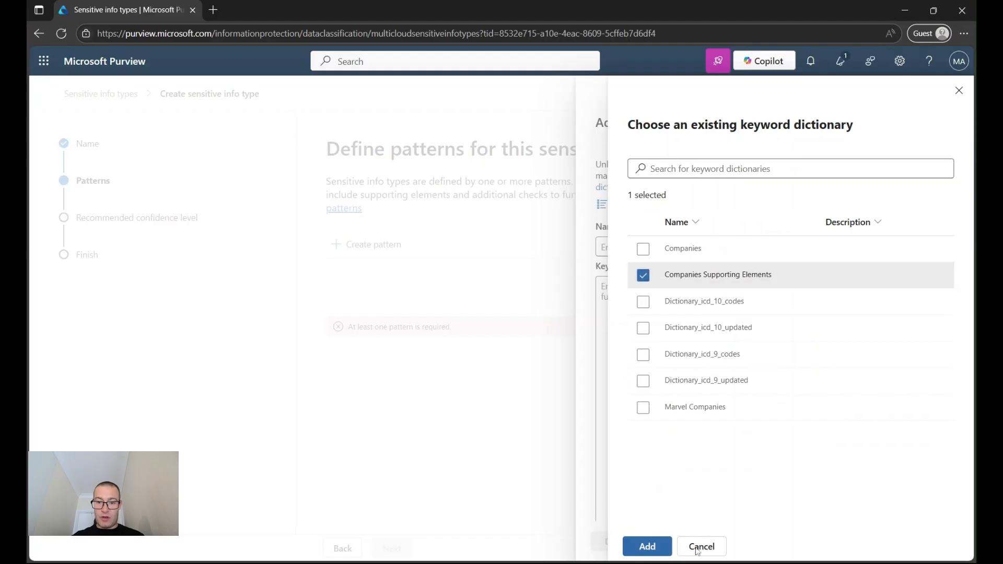
click(646, 548)
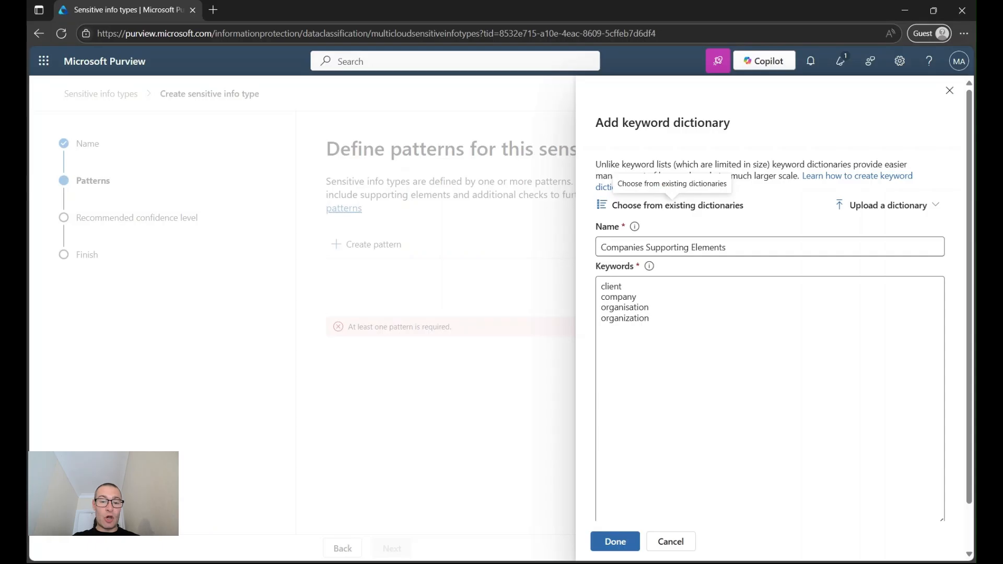
click(617, 545)
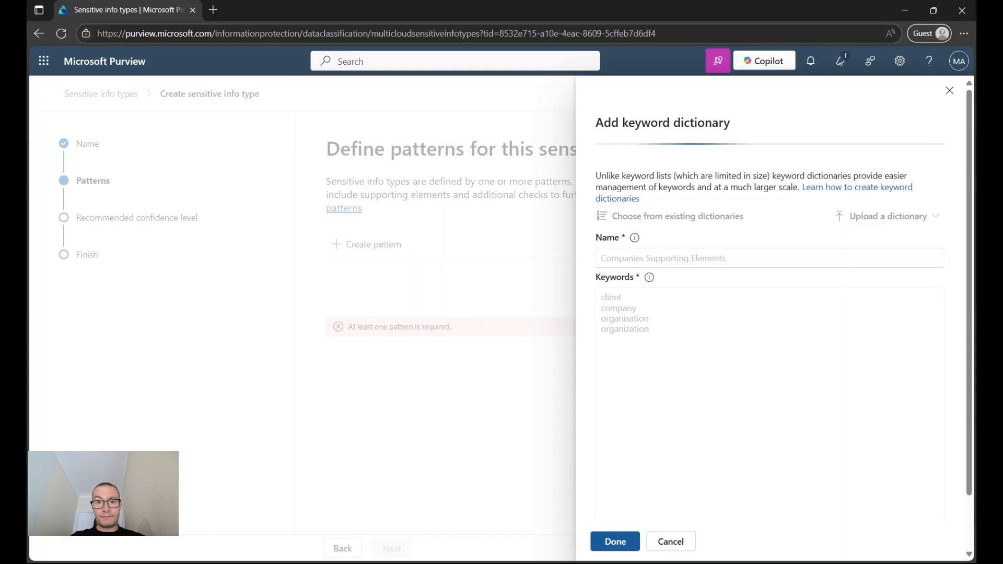
Create the pattern without any additional checks and continue to the recommended confidence level.
scroll(678, 315, down, 1)
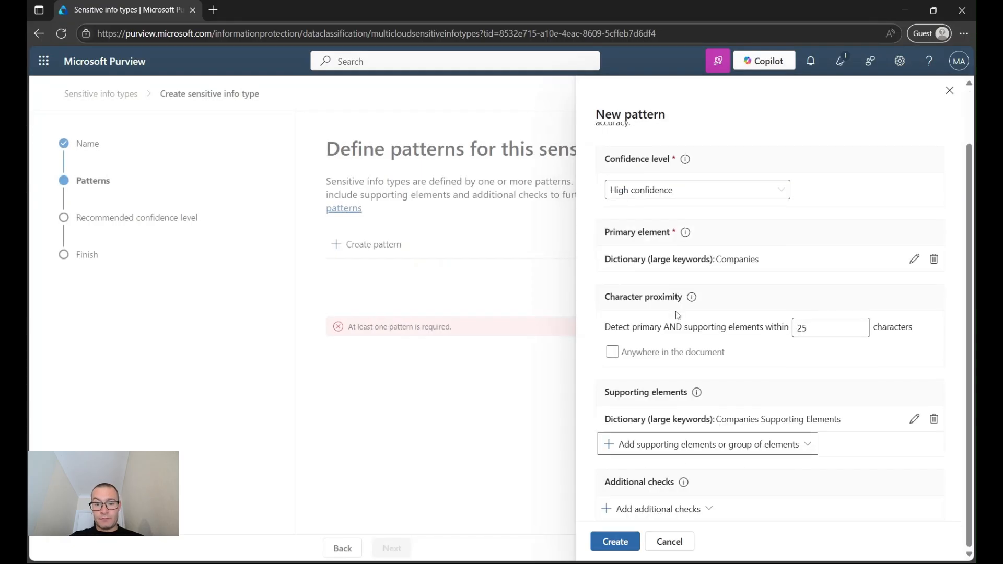
click(674, 520)
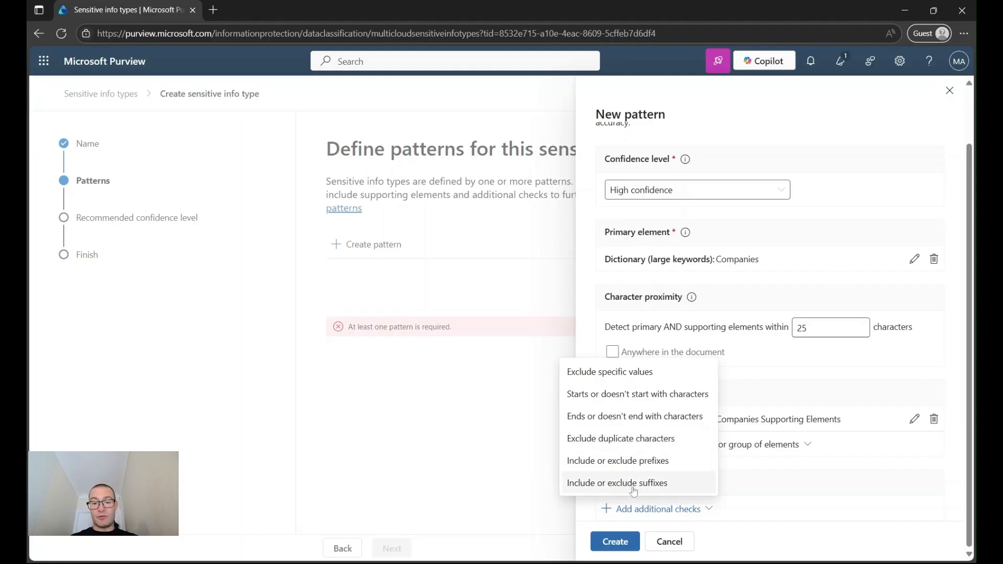
click(790, 518)
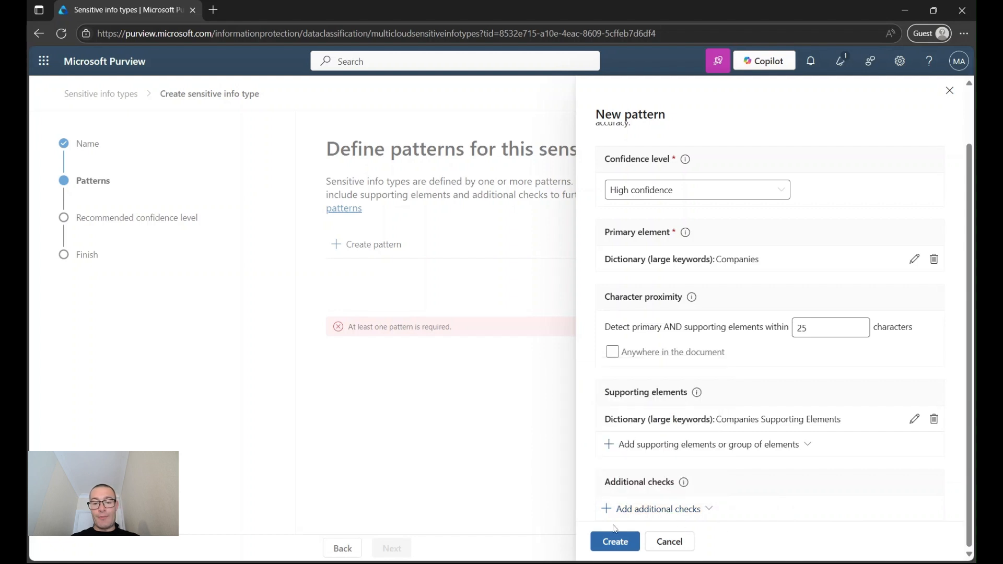
click(615, 543)
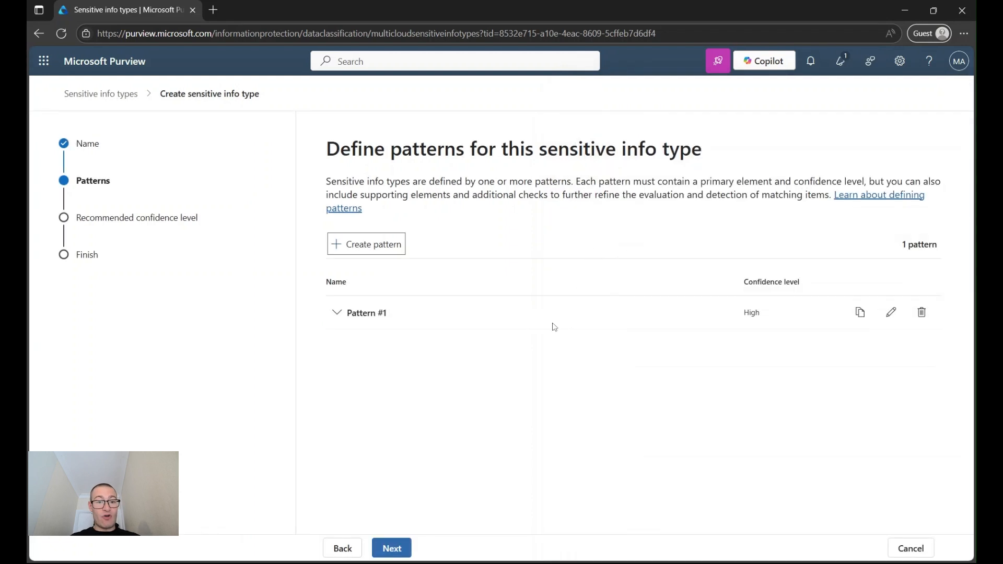
click(391, 547)
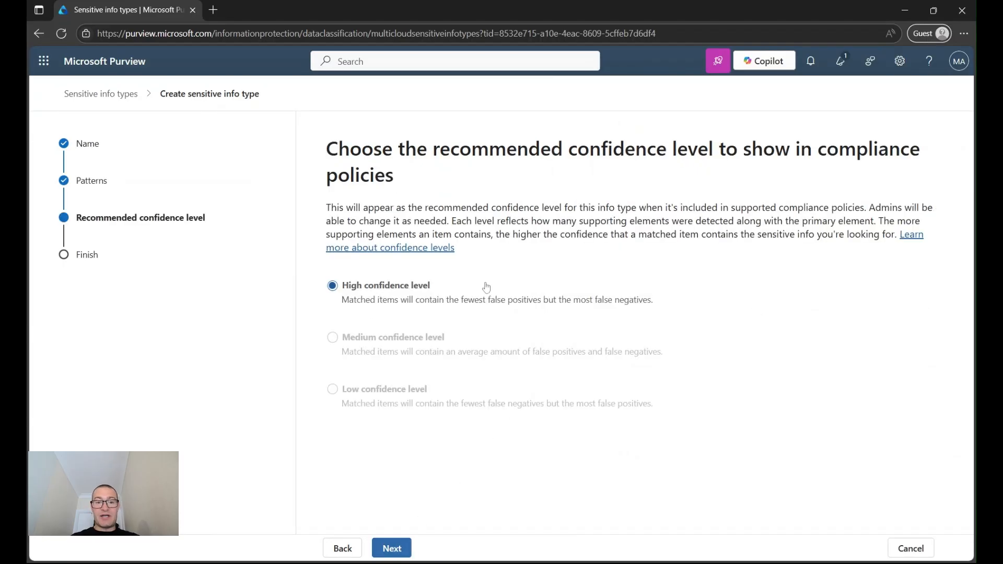
Keep high confidence as the recommended level and finish creating the Companies sensitive info type.
click(393, 548)
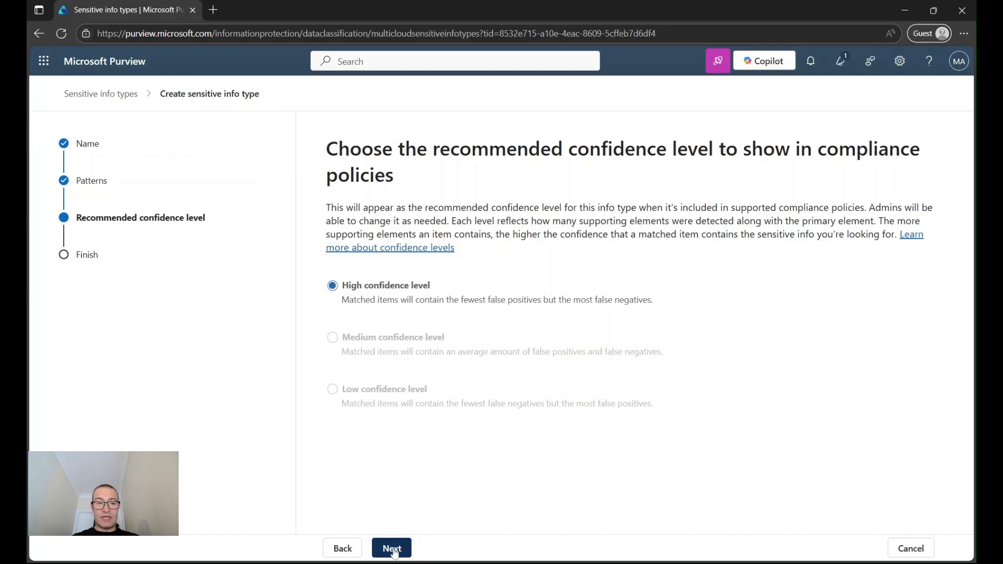
click(398, 551)
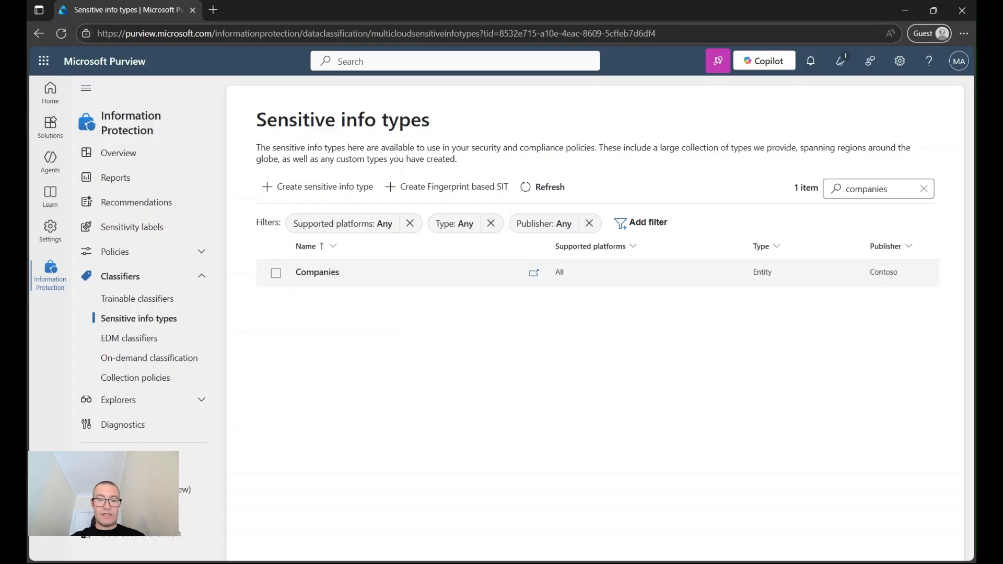
Open the Companies sensitive info type and test it against the uploaded file true_positive.docx.
click(317, 272)
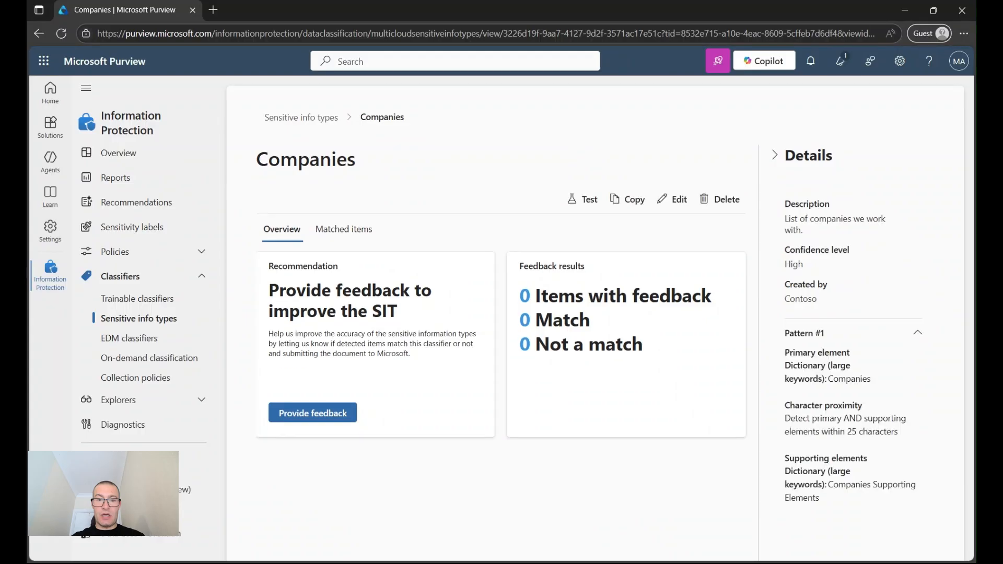
click(582, 200)
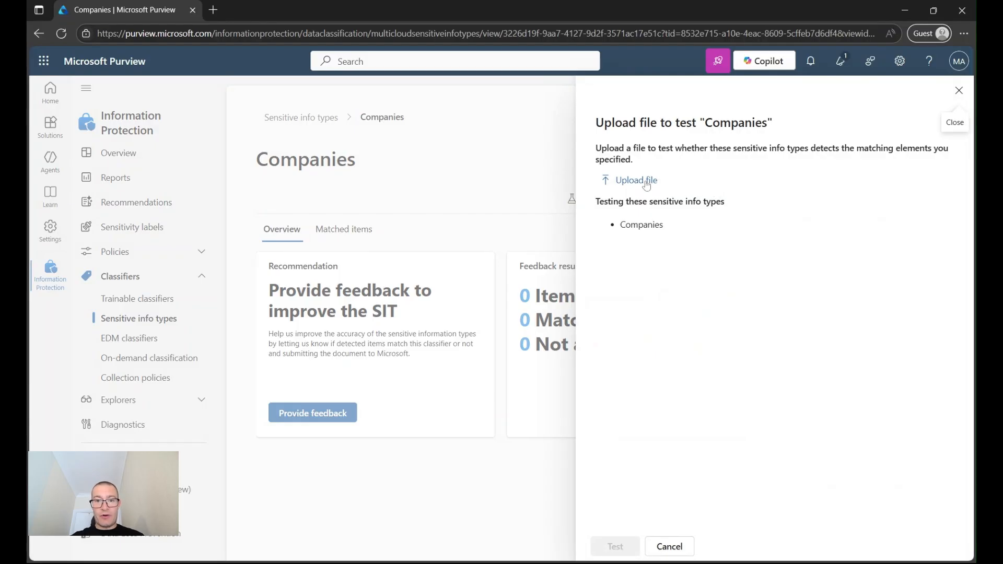
click(646, 184)
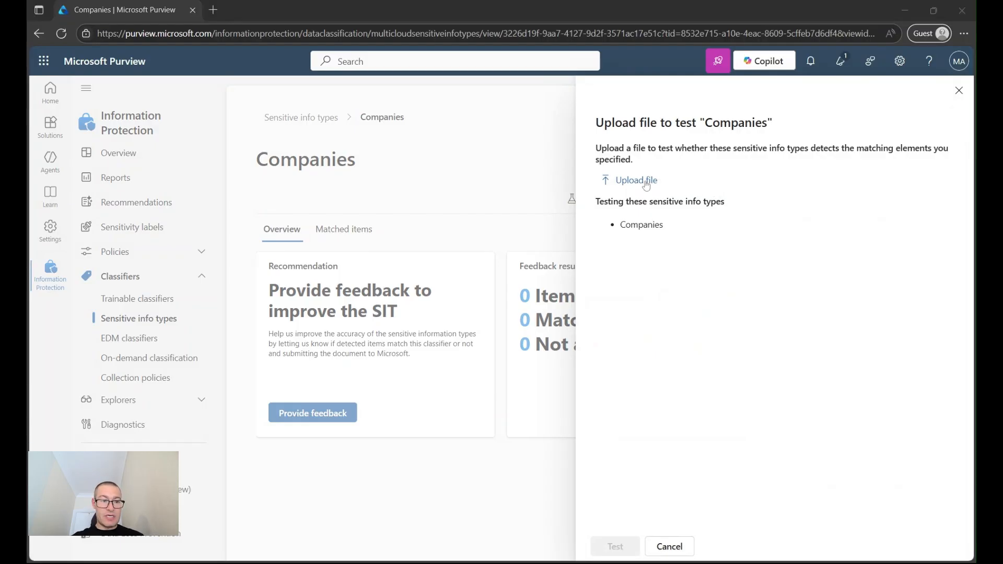
double_click(815, 271)
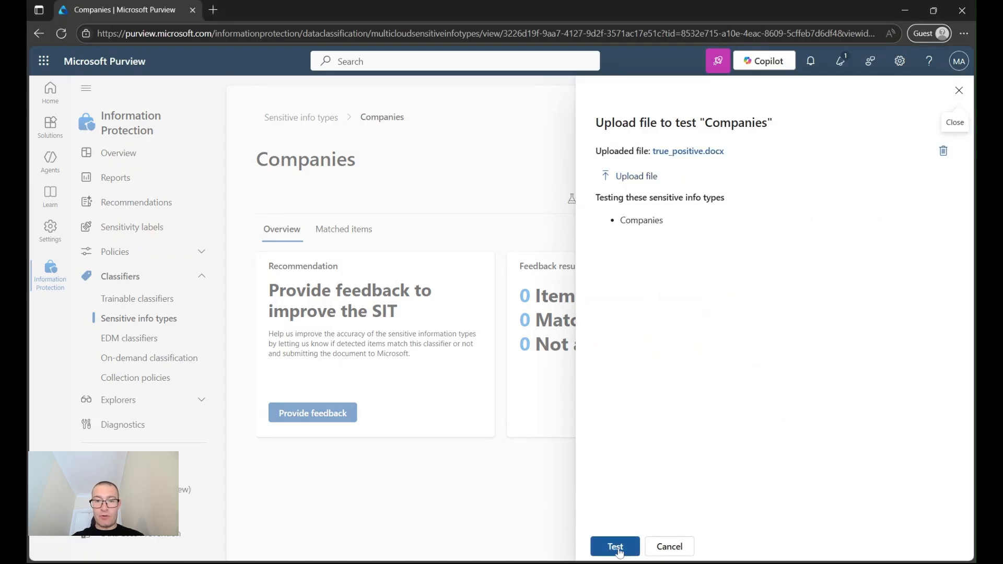
click(618, 549)
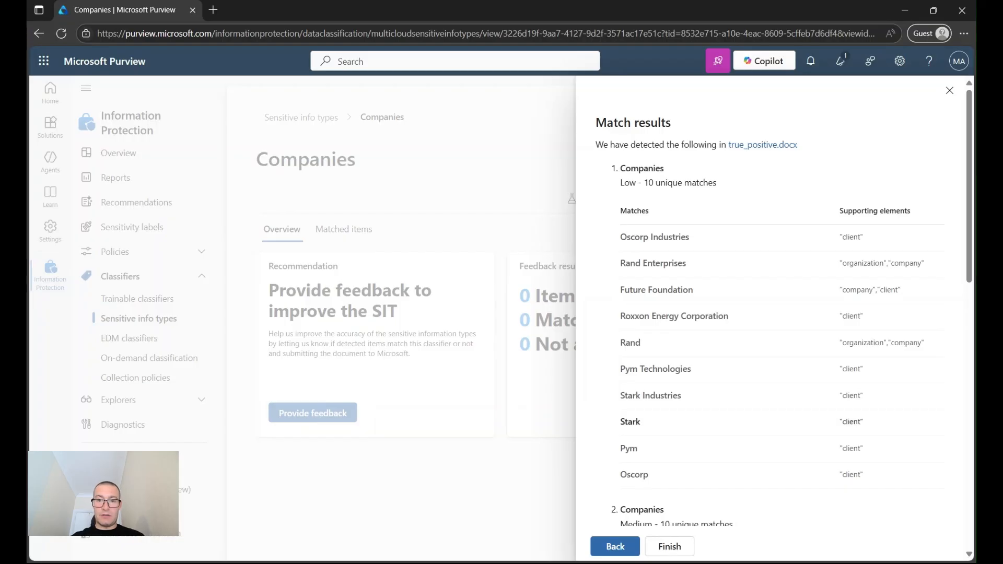
Examine the company matches and their supporting elements in true_positive.docx at the low, medium and high confidence levels.
scroll(774, 421, down, 1)
scroll(773, 421, up, 1)
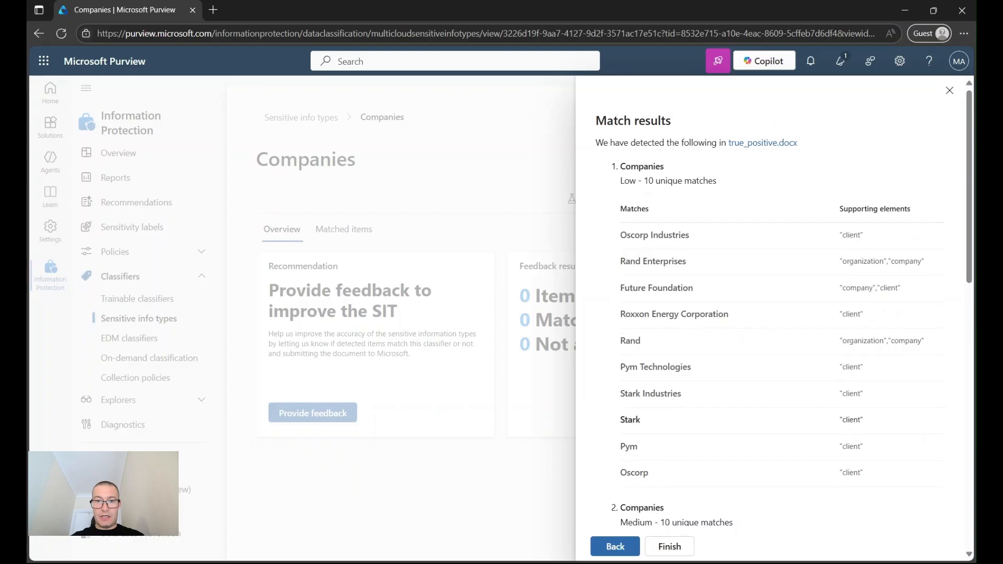
scroll(774, 421, down, 1)
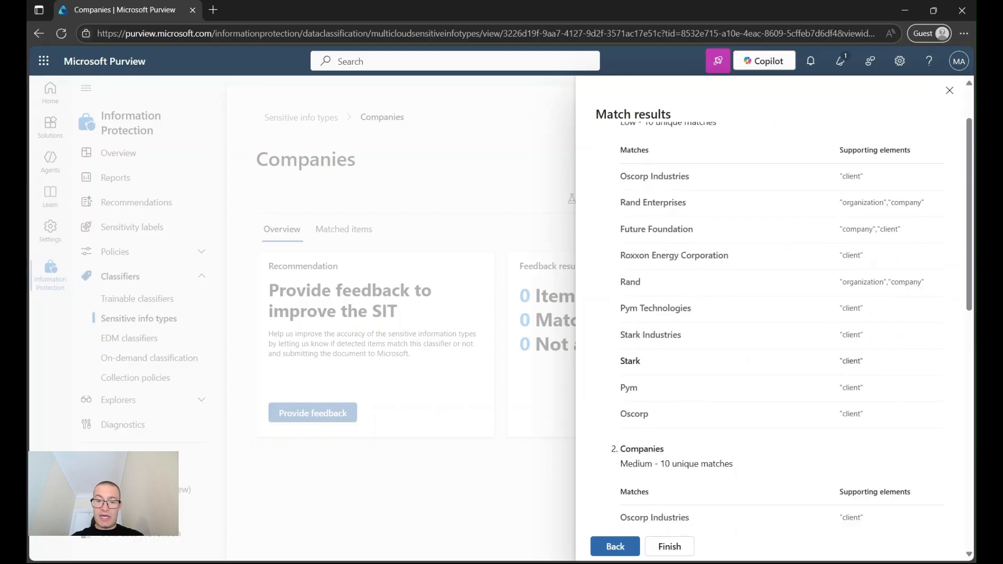
scroll(707, 274, up, 2)
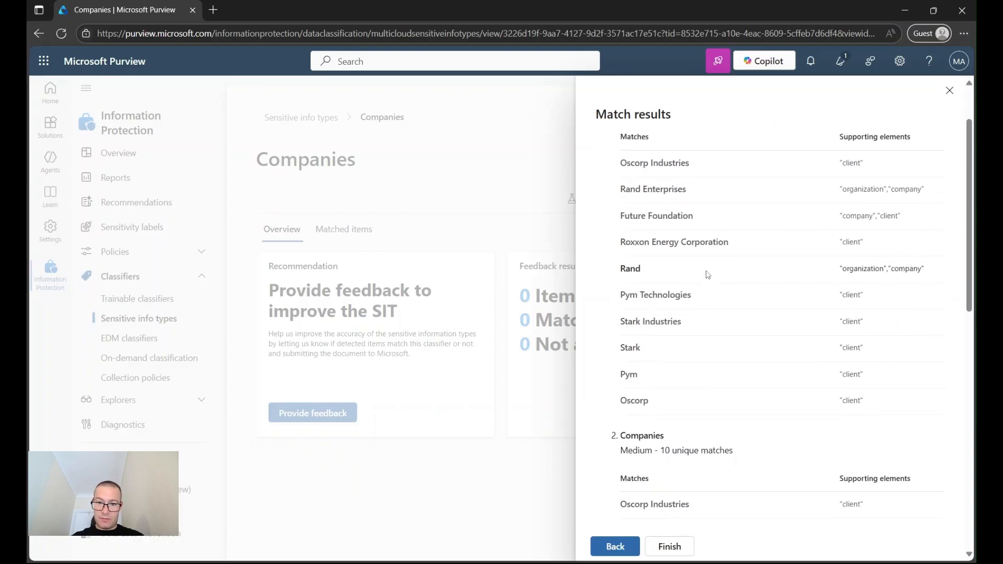
scroll(707, 274, down, 3)
scroll(707, 275, down, 3)
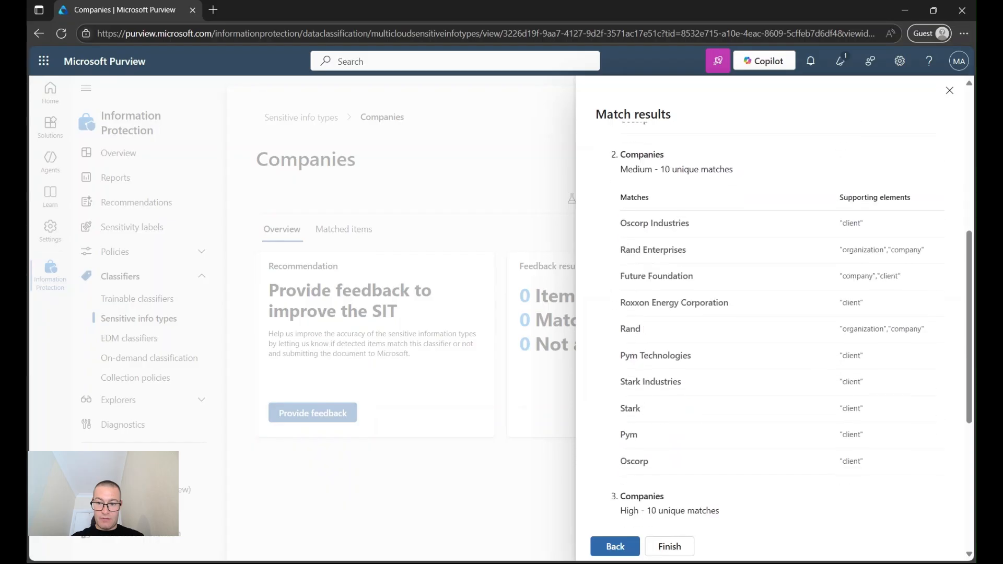
scroll(708, 277, down, 5)
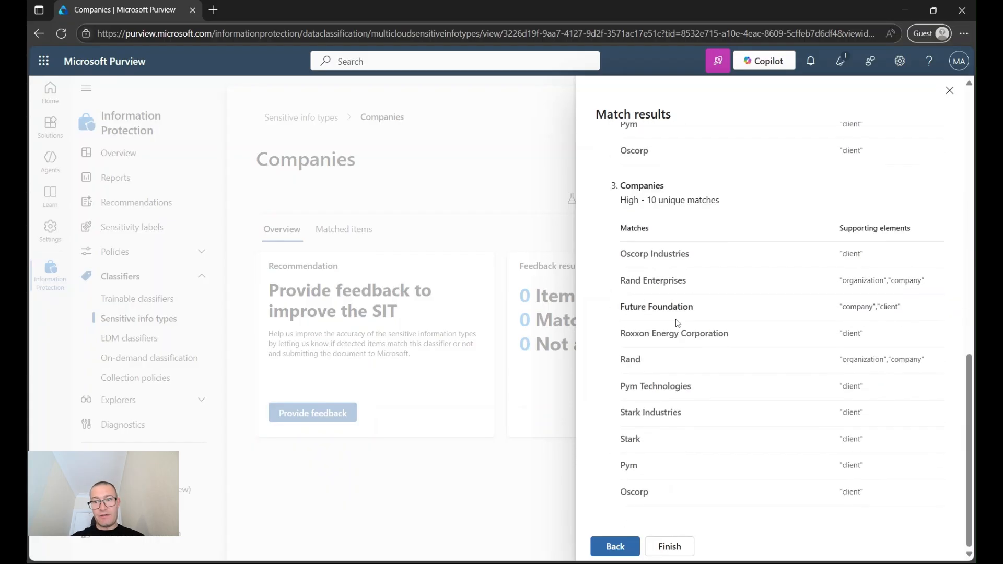
Return to the test upload, replace true_positive.docx with another test file and run the Companies test on it.
click(614, 546)
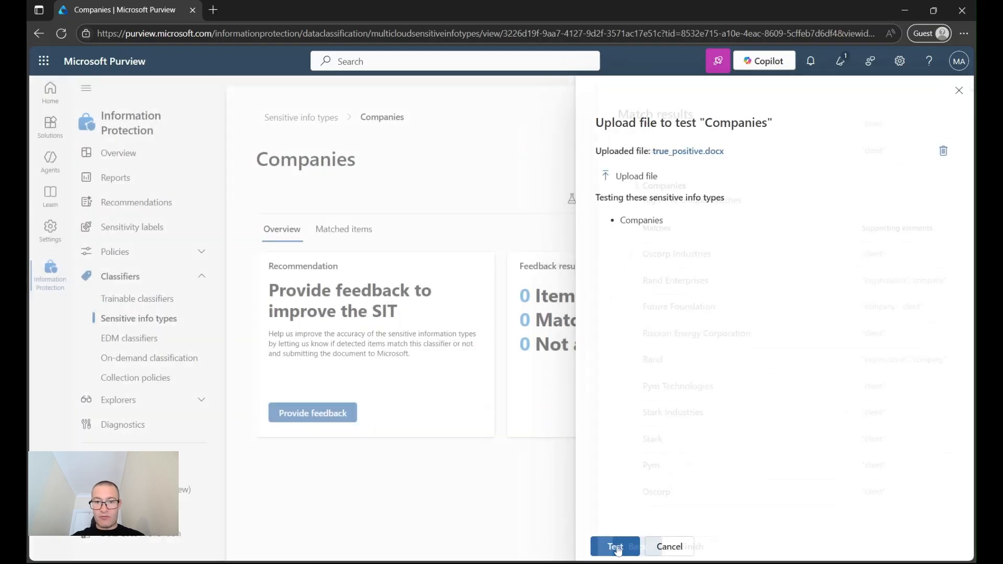
click(649, 178)
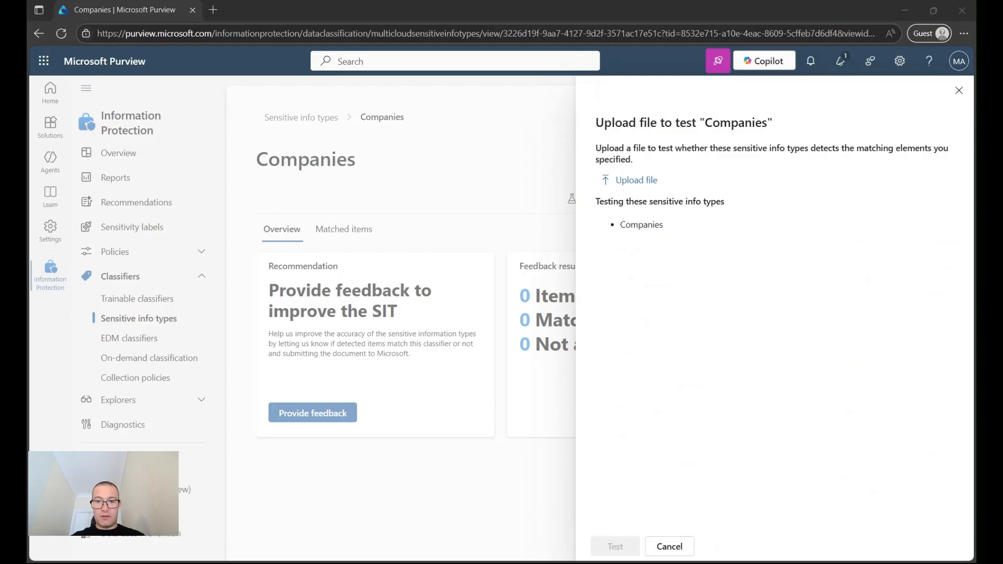
key(Return)
click(615, 546)
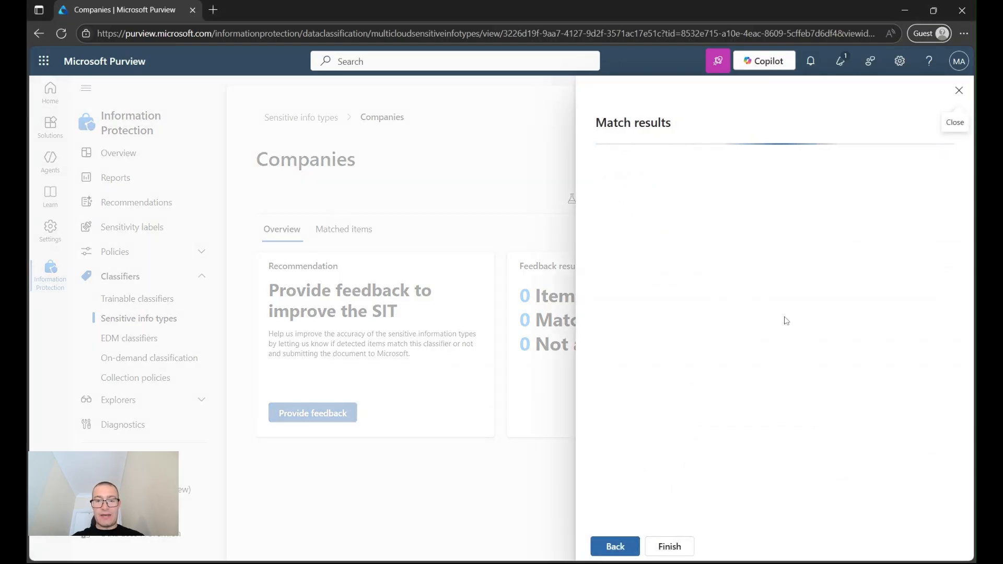